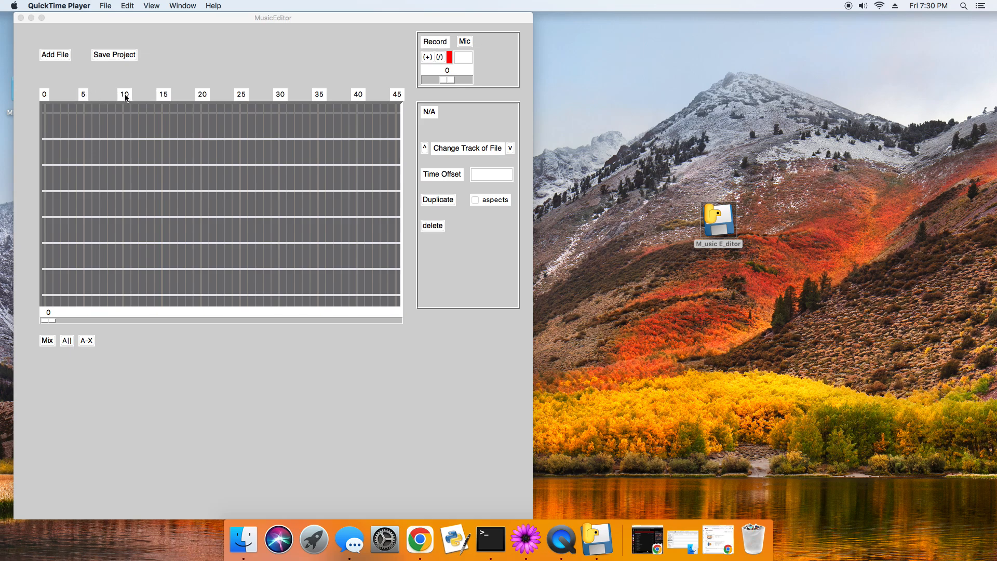
{"action": "mouse_move", "coordinate": [52, 319]}
{"action": "left_mouse_down"}
{"action": "mouse_move", "coordinate": [74, 320]}
{"action": "mouse_move", "coordinate": [43, 320]}
{"action": "left_mouse_up"}
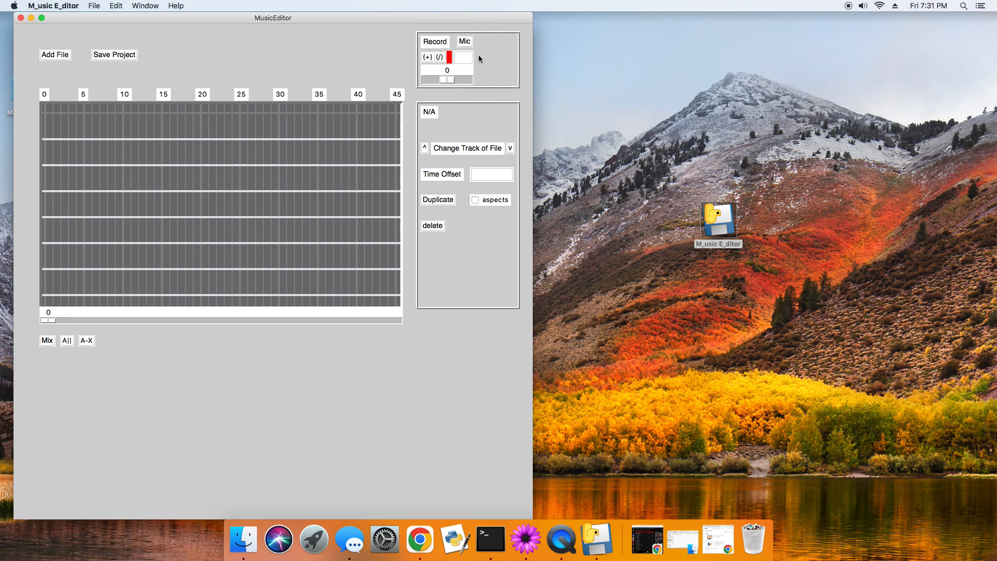
Choose Built-in Input as the microphone for recording
{"action": "left_click", "coordinate": [465, 41]}
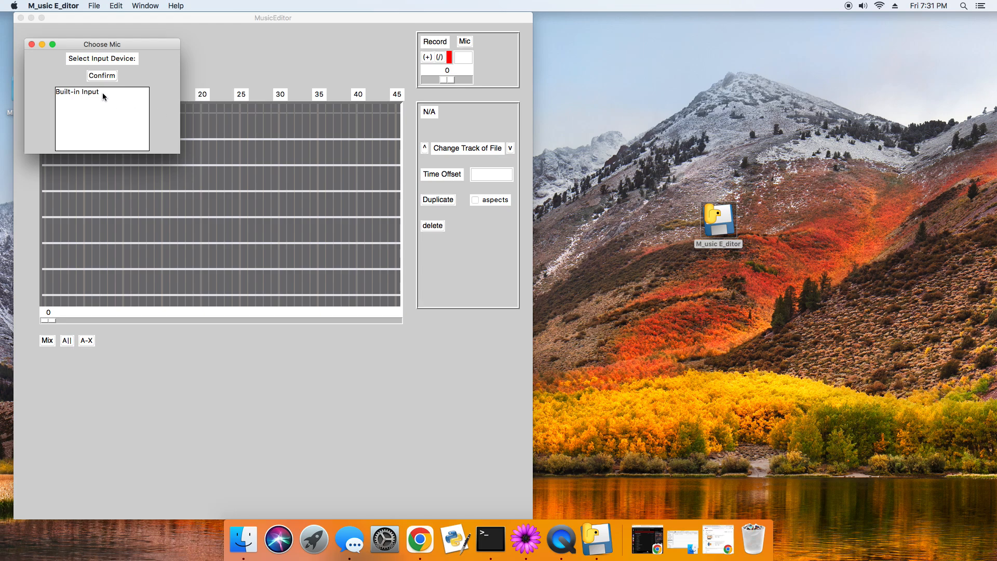
{"action": "left_click", "coordinate": [102, 93]}
{"action": "left_click", "coordinate": [102, 75]}
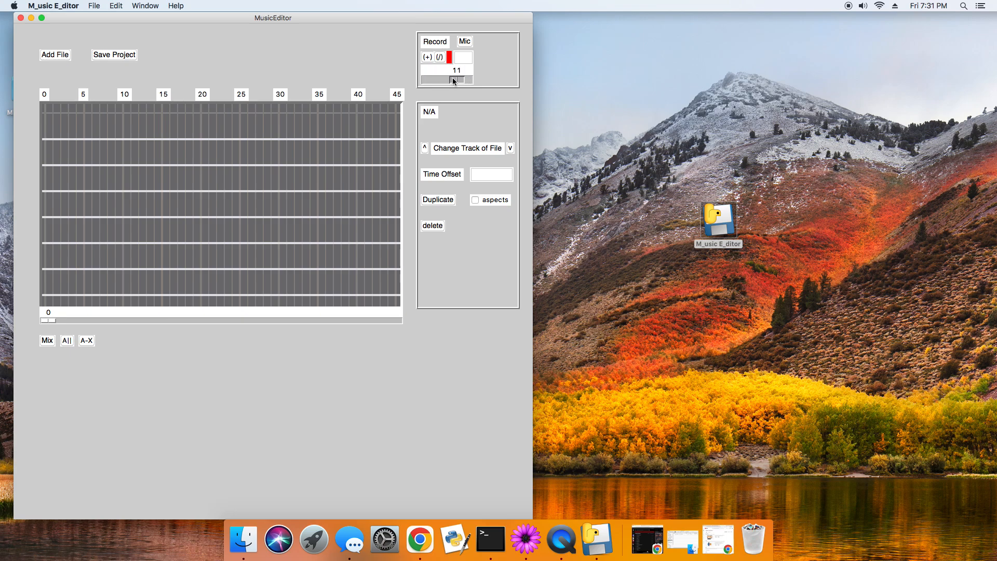
Set the recording slider to 20
{"action": "left_click_drag", "start_coordinate": [427, 76], "coordinate": [439, 77]}
{"action": "left_click_drag", "start_coordinate": [425, 82], "coordinate": [458, 82]}
{"action": "left_click_drag", "start_coordinate": [465, 79], "coordinate": [419, 80]}
{"action": "left_click_drag", "start_coordinate": [420, 79], "coordinate": [444, 81]}
{"action": "left_click_drag", "start_coordinate": [466, 78], "coordinate": [453, 79]}
Record a microphone clip and save it as the WAV file test in the rec folder, replacing the existing file
{"action": "left_click", "coordinate": [440, 58]}
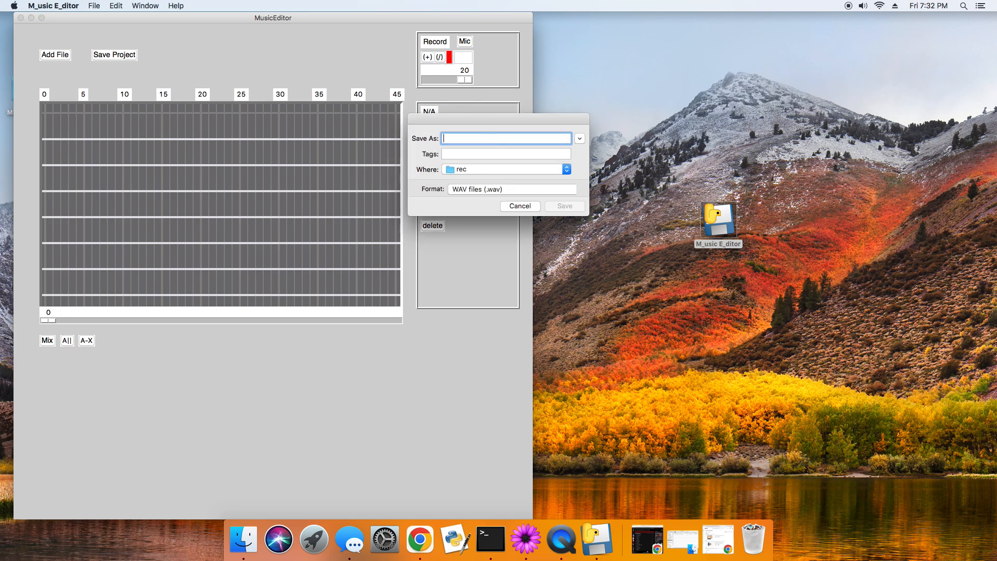
{"action": "type", "text": "test"}
{"action": "key", "text": "Return"}
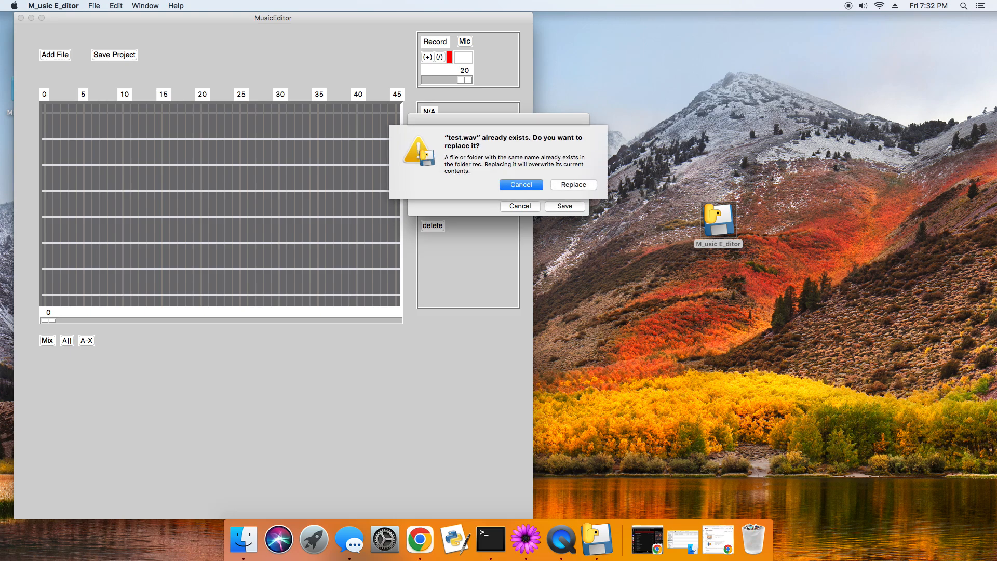
{"action": "left_click", "coordinate": [578, 183]}
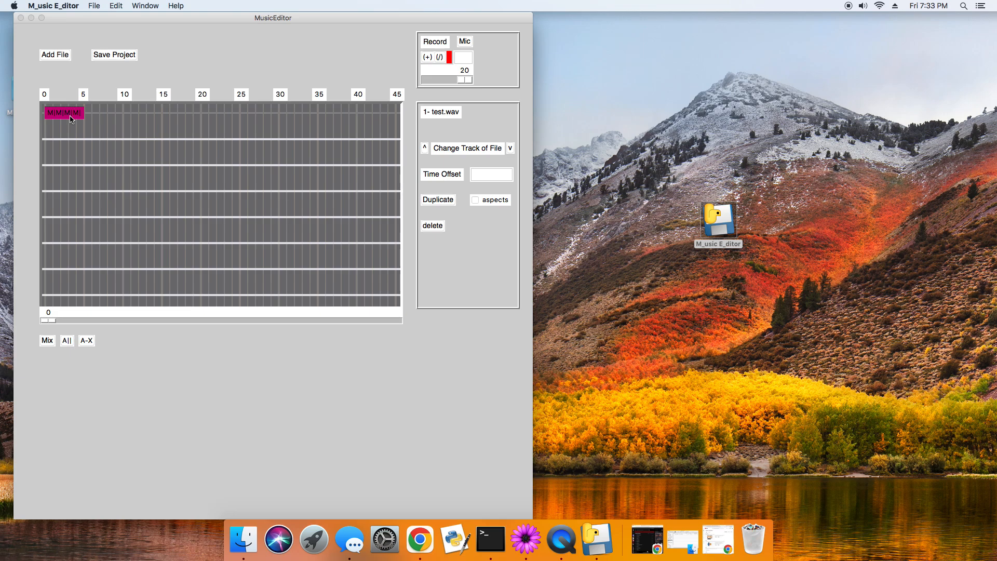
Move the test.wav clip down to the second track and set its time offset to 3
{"action": "left_click", "coordinate": [510, 149]}
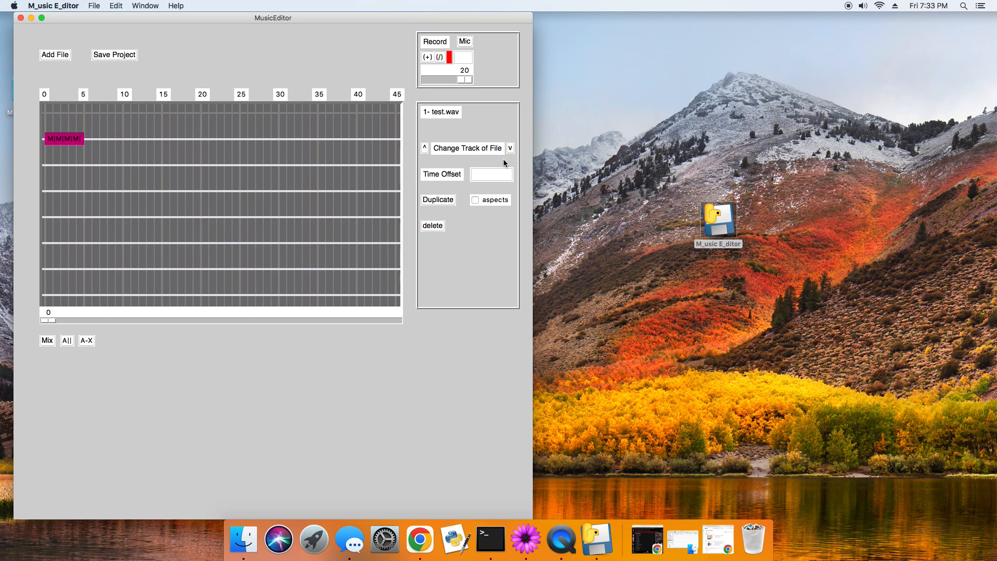
{"action": "left_click", "coordinate": [487, 177]}
{"action": "type", "text": "3"}
{"action": "key", "text": "Return"}
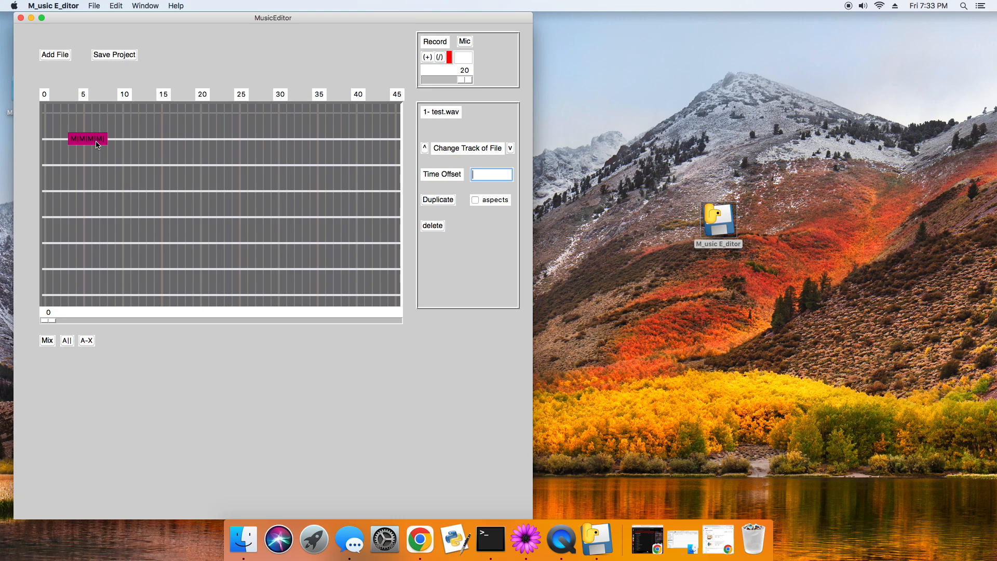
Duplicate the test.wav clip without its aspects and delete the copy
{"action": "left_click", "coordinate": [436, 200]}
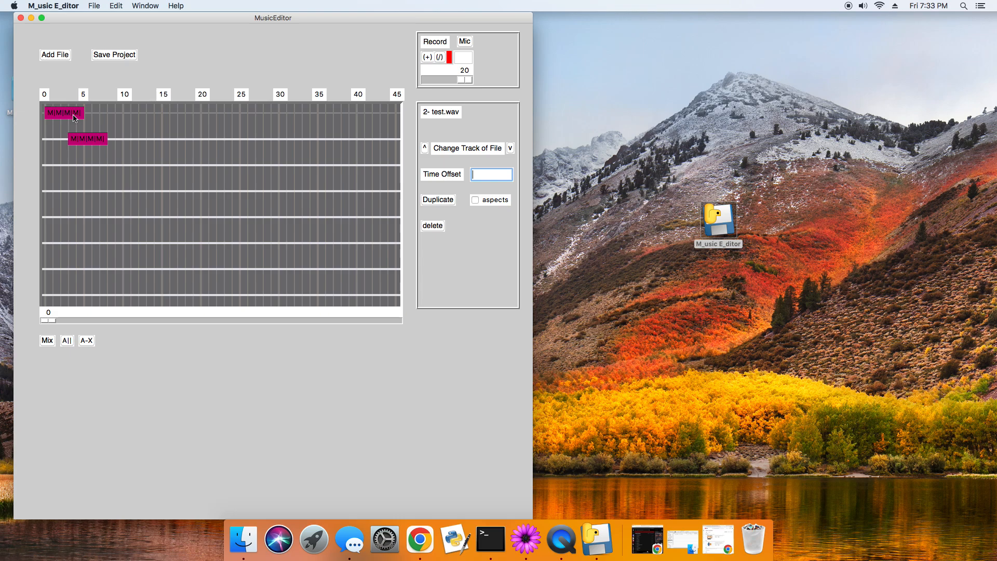
{"action": "left_click", "coordinate": [432, 226]}
Duplicate the test.wav clip on the second track with the aspects option enabled
{"action": "left_click", "coordinate": [93, 141]}
{"action": "left_click", "coordinate": [476, 201]}
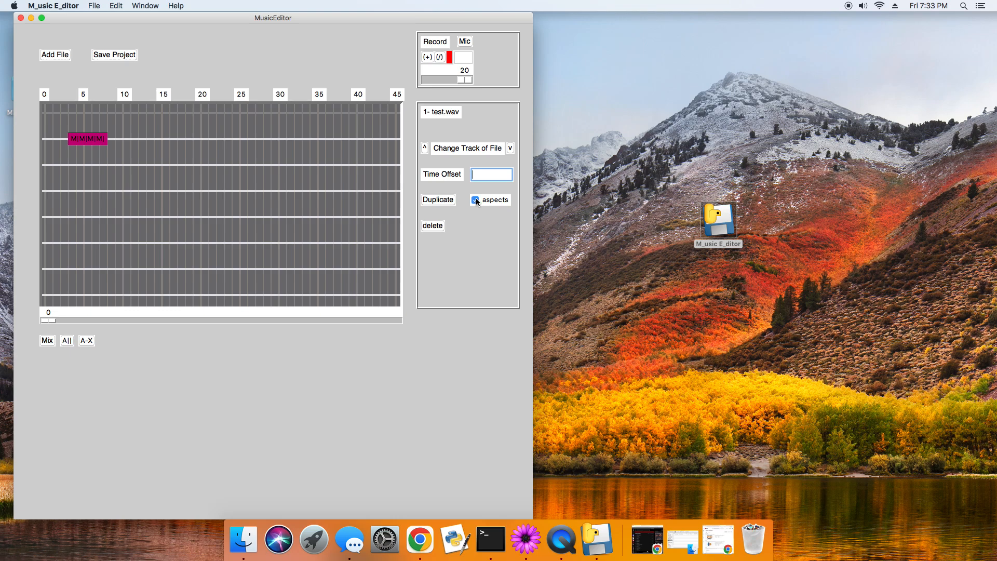
{"action": "left_click", "coordinate": [438, 200]}
Move the duplicated clip down to the third track and set its time offset to 4
{"action": "left_click", "coordinate": [511, 149]}
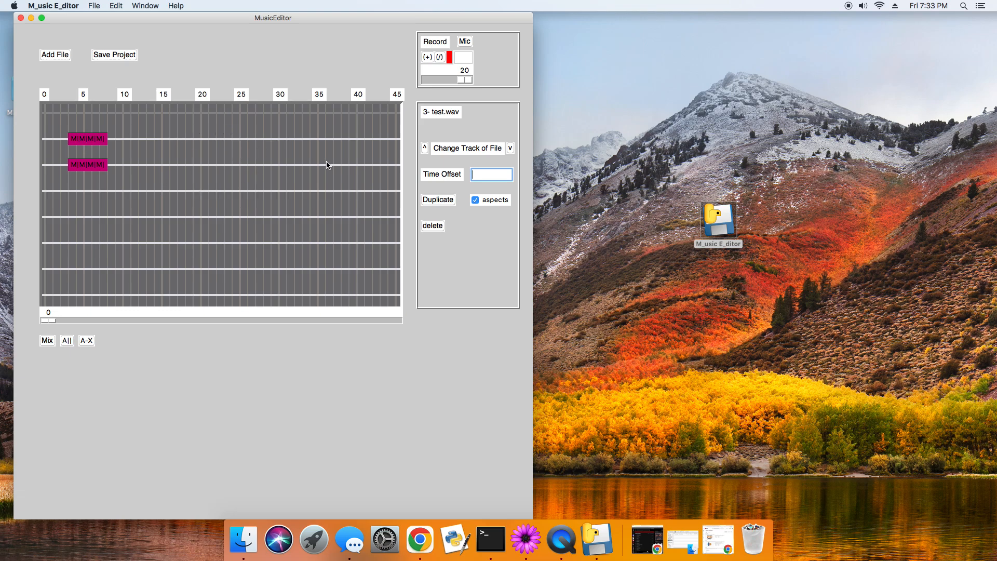
{"action": "type", "text": "4"}
{"action": "key", "text": "Return"}
Add example.wav from the clip folder inside wav_files and move its clip down to the fourth track
{"action": "left_click", "coordinate": [61, 54]}
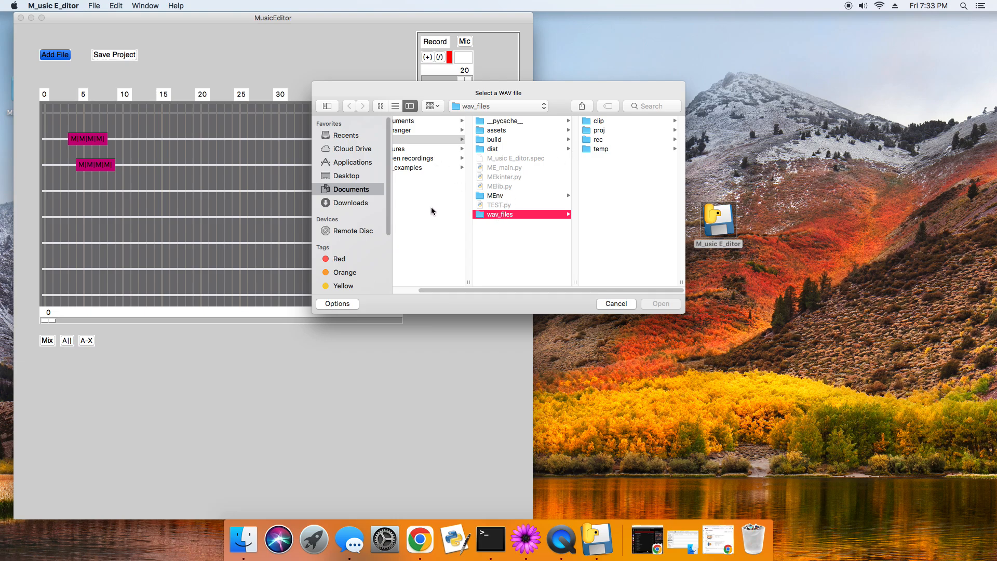
{"action": "scroll", "coordinate": [431, 207], "scroll_direction": "left", "scroll_amount": 2}
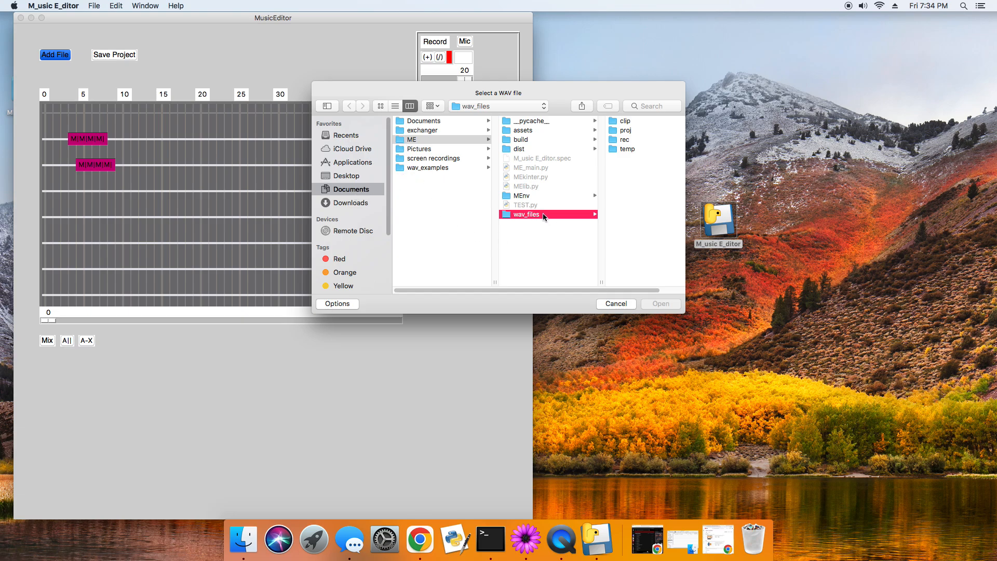
{"action": "left_click", "coordinate": [494, 213]}
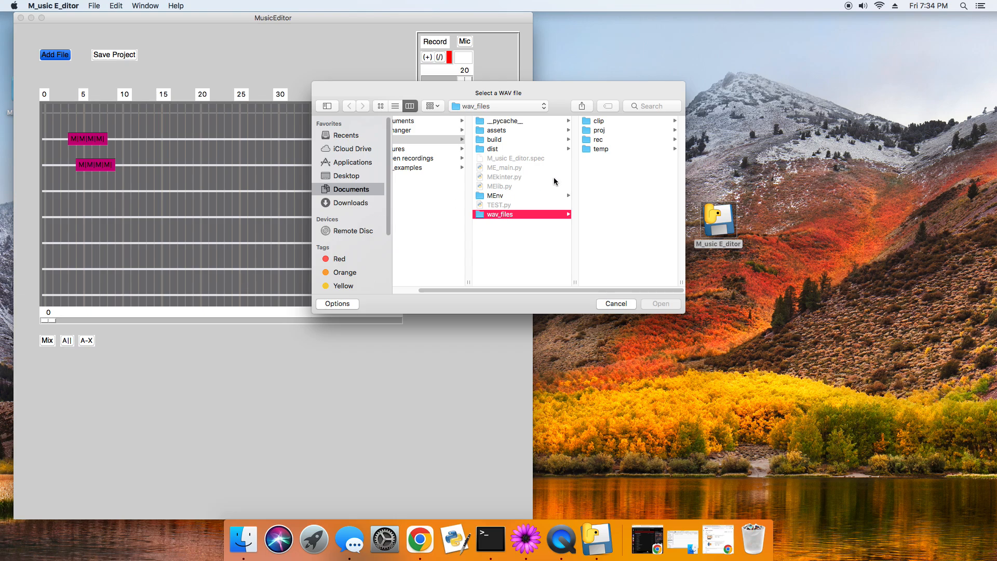
{"action": "left_click", "coordinate": [609, 121]}
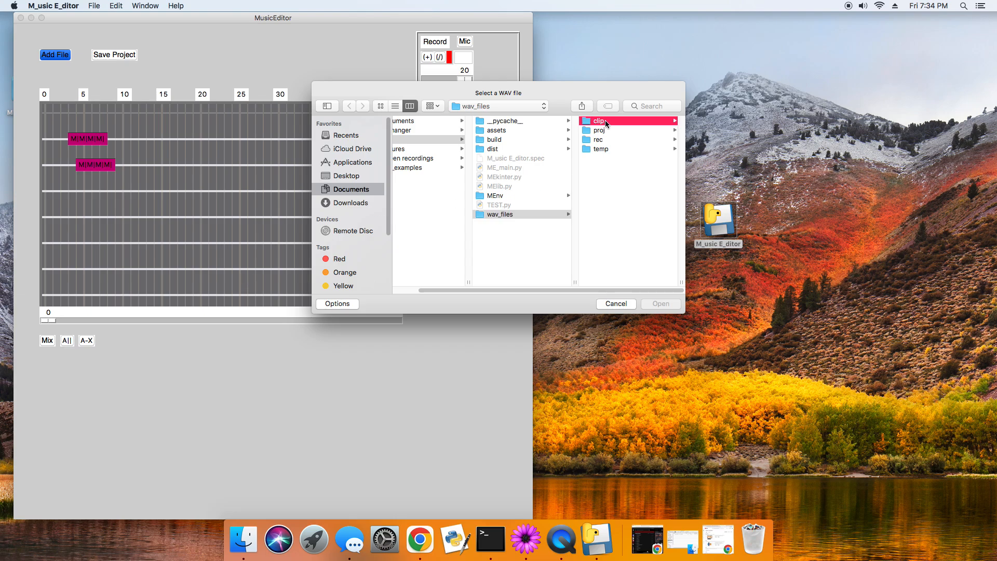
{"action": "left_click", "coordinate": [609, 121]}
{"action": "key", "text": "Return"}
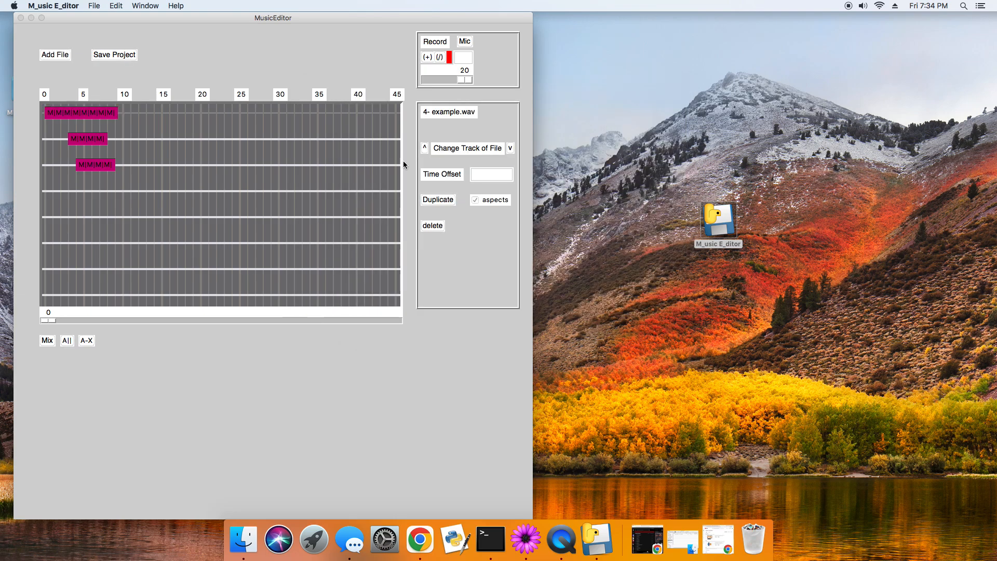
{"action": "left_click", "coordinate": [510, 149]}
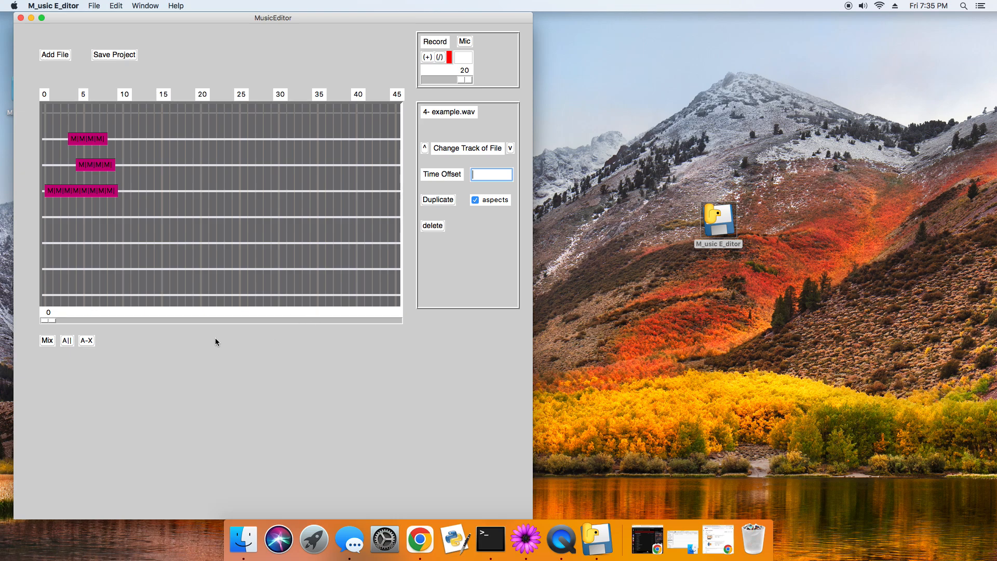
{"action": "key", "text": "XF86AudioRaiseVolume"}
{"action": "mouse_move", "coordinate": [46, 322]}
{"action": "left_mouse_down"}
{"action": "mouse_move", "coordinate": [419, 321]}
{"action": "mouse_move", "coordinate": [38, 318]}
{"action": "left_mouse_up"}
{"action": "mouse_move", "coordinate": [48, 320]}
{"action": "left_mouse_down"}
{"action": "mouse_move", "coordinate": [406, 320]}
{"action": "mouse_move", "coordinate": [48, 317]}
{"action": "left_mouse_up"}
Save the project as the WAV file test in the proj folder
{"action": "left_click", "coordinate": [109, 60]}
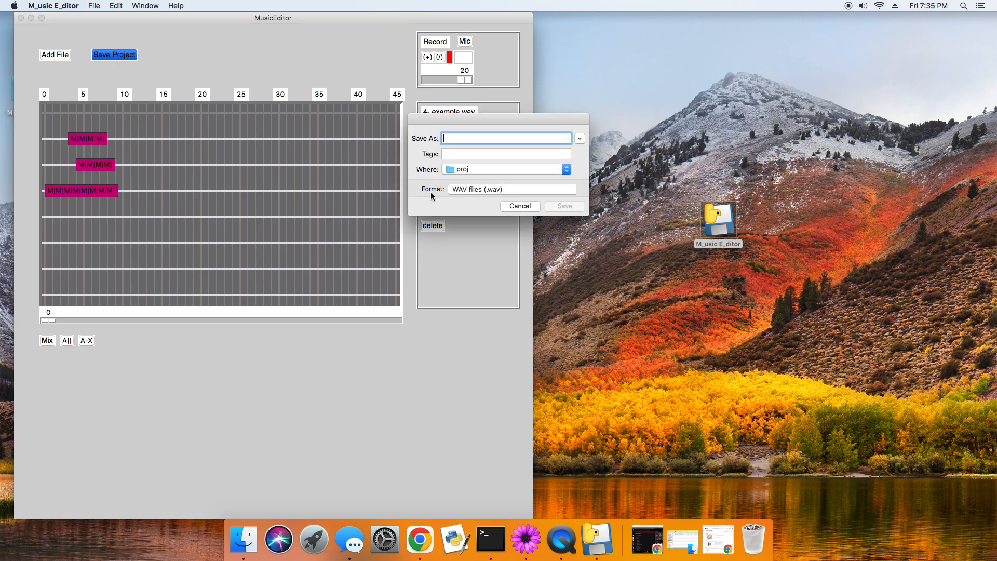
{"action": "type", "text": "test"}
{"action": "key", "text": "Return"}
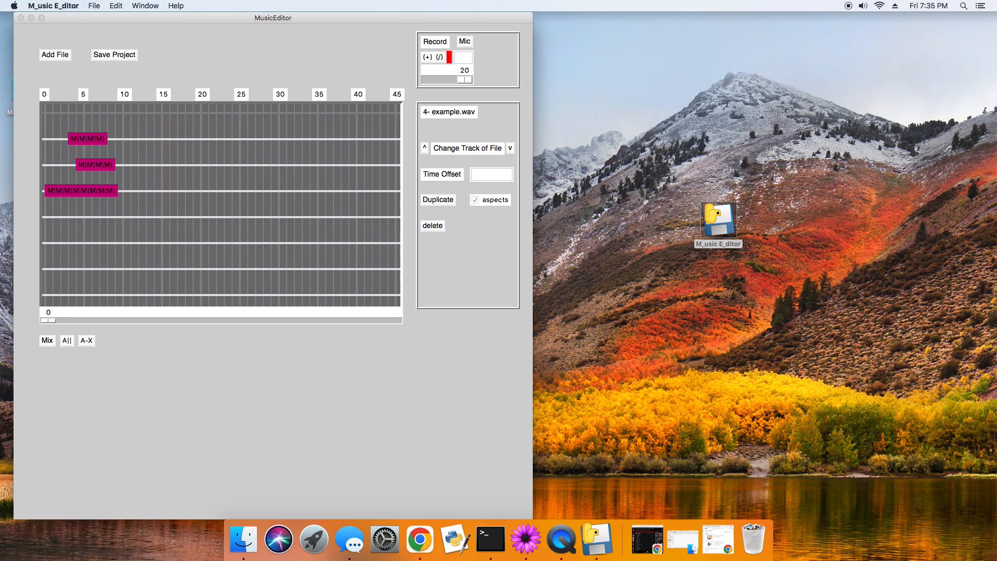